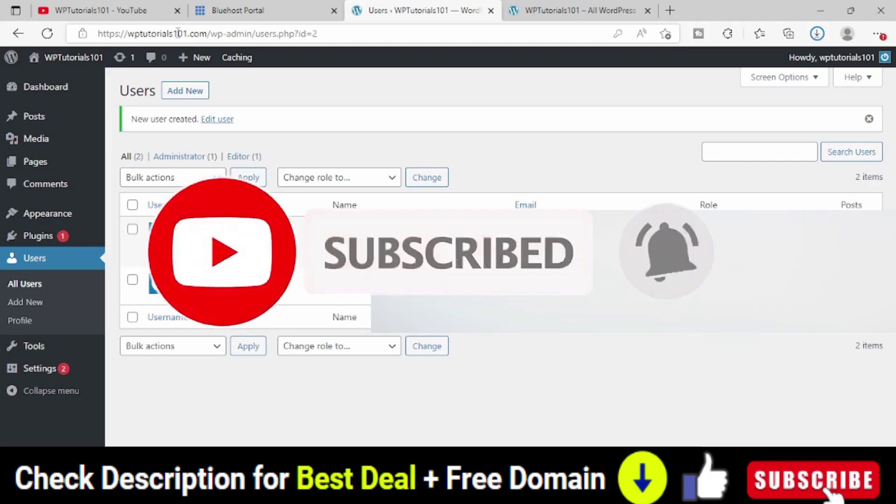
Note the domain wptutorials101.com in the address bar, then open cPanel from Bluehost's Advanced section.
click(208, 33)
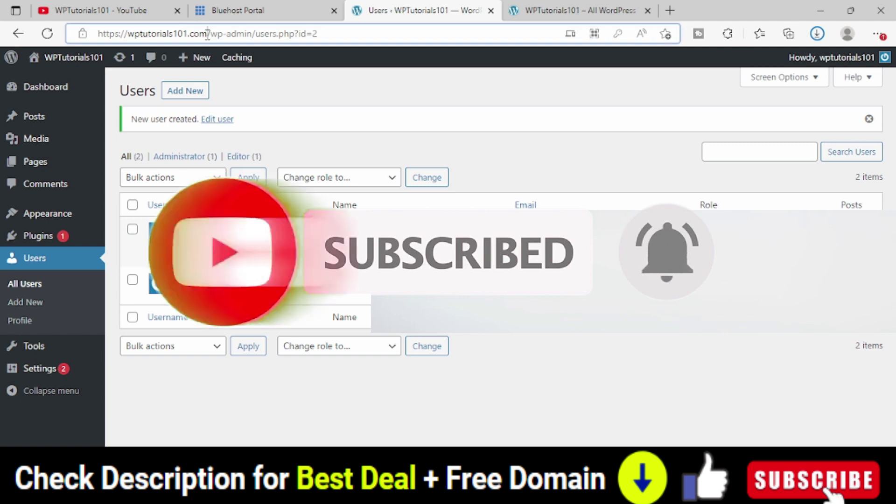
drag(208, 34, 131, 40)
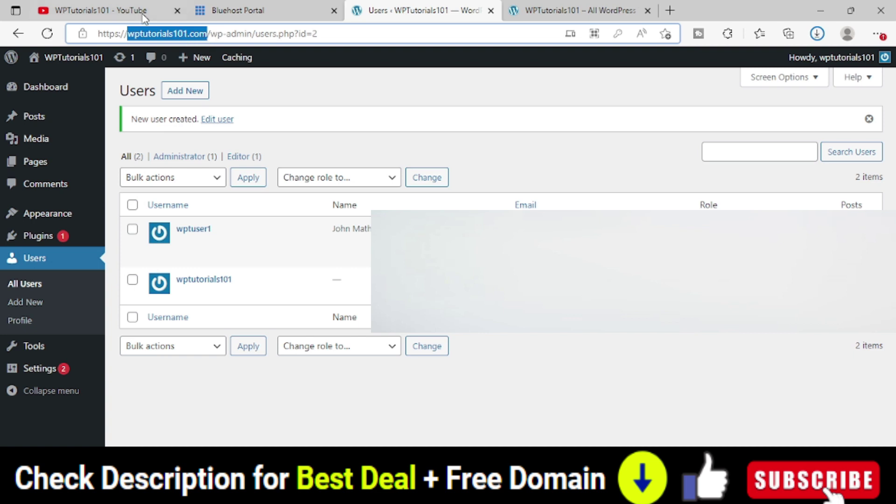
click(224, 15)
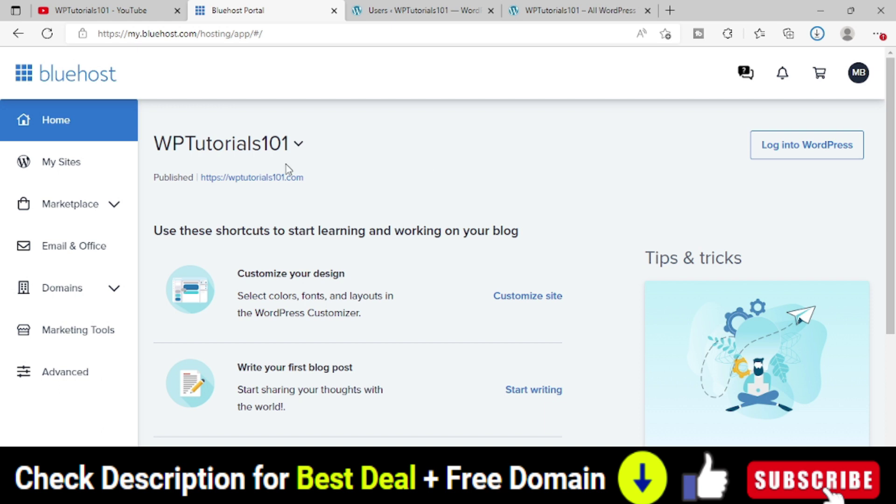
click(56, 383)
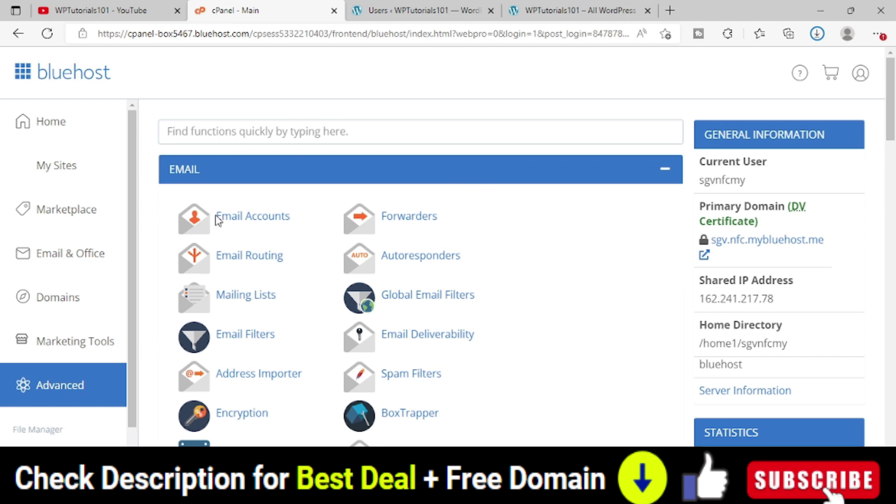
Go from the Email Accounts list to a blank Create an Email Account form.
click(260, 217)
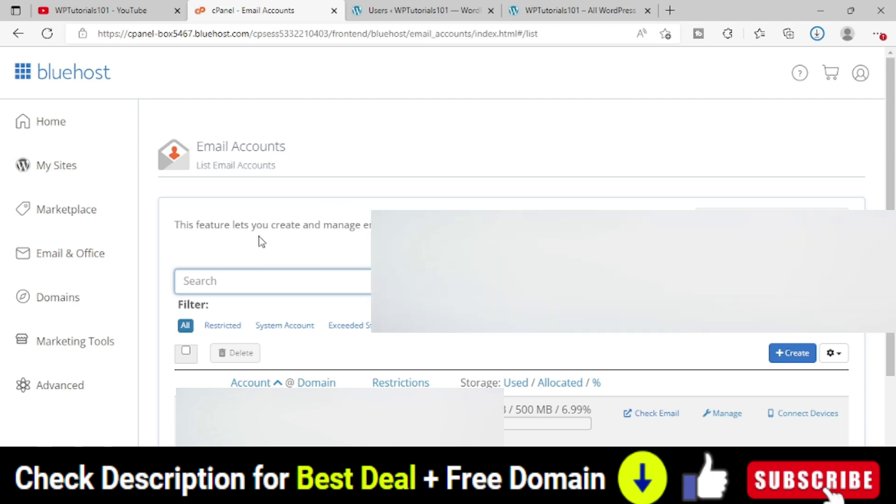
click(420, 10)
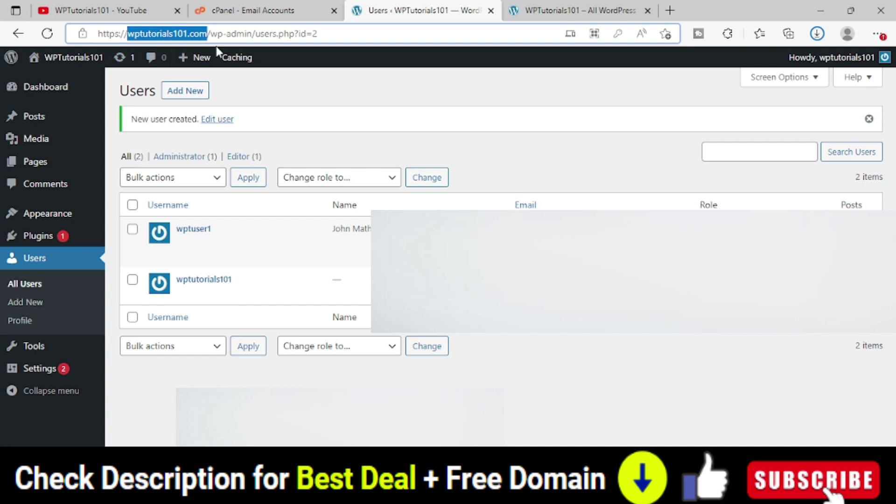
click(243, 14)
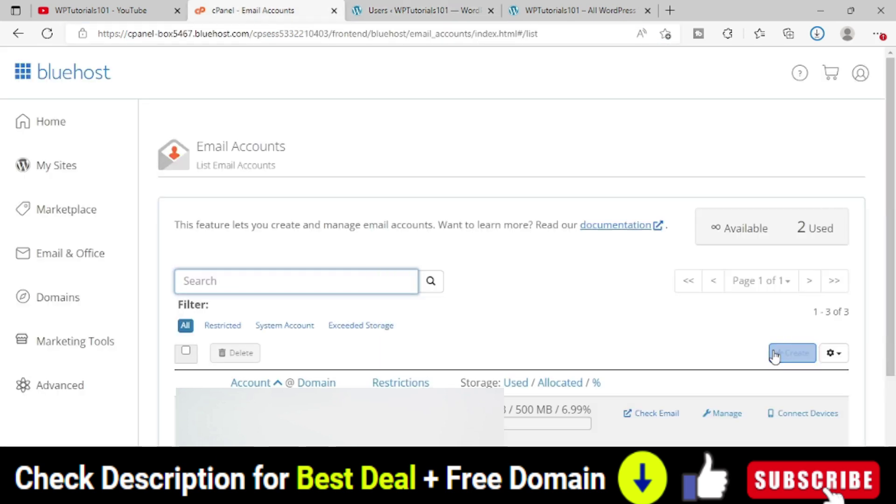
click(789, 355)
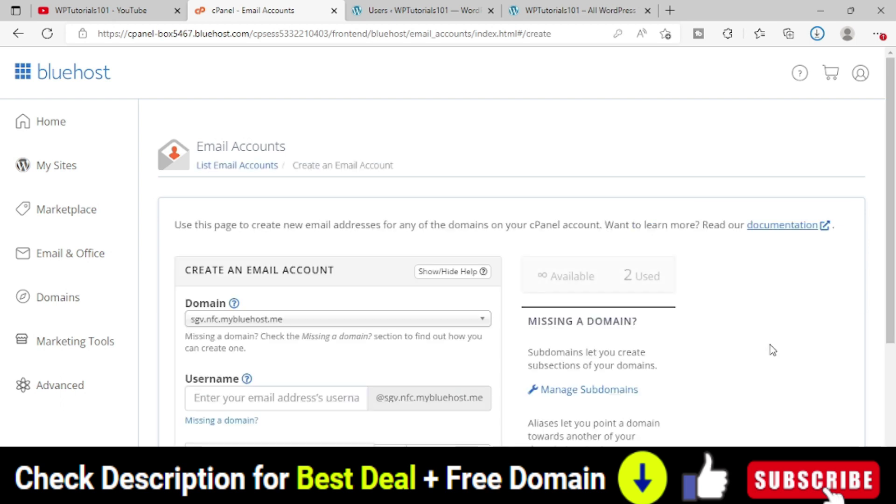
Choose wptutorials101.com as the email domain and enter admin as the username.
scroll(429, 270, down, 3)
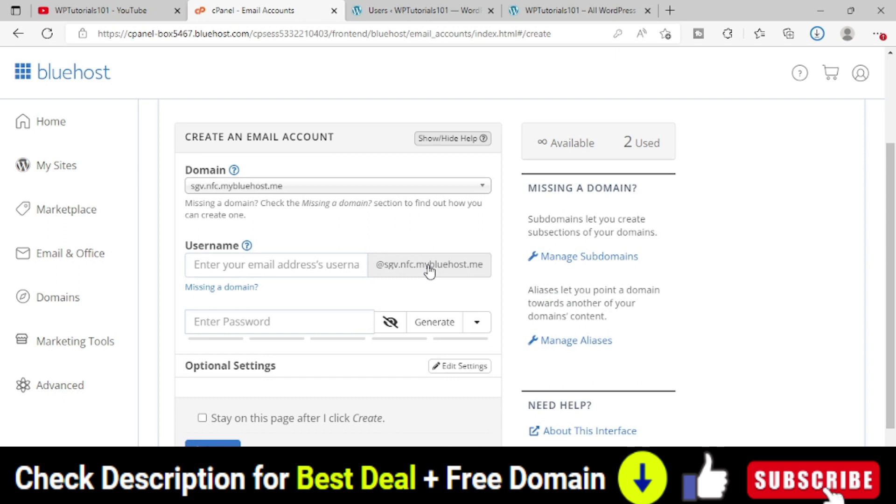
scroll(429, 270, up, 2)
click(482, 252)
click(475, 299)
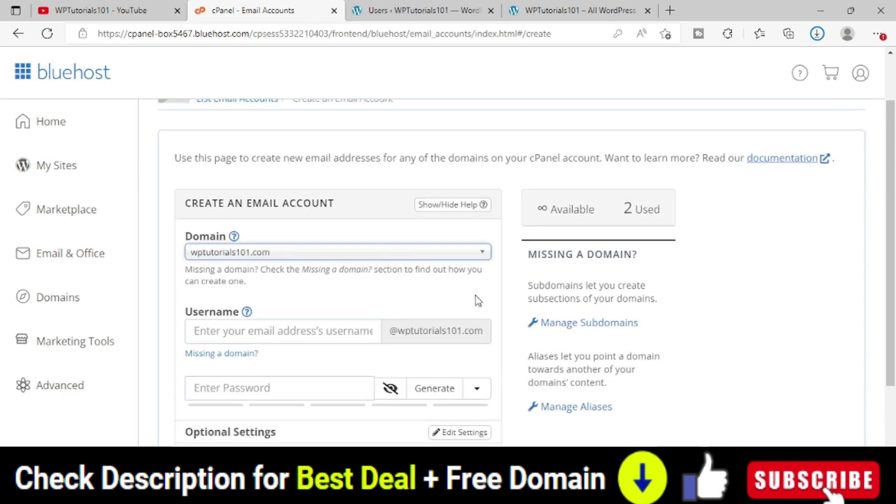
click(270, 336)
text(admin)
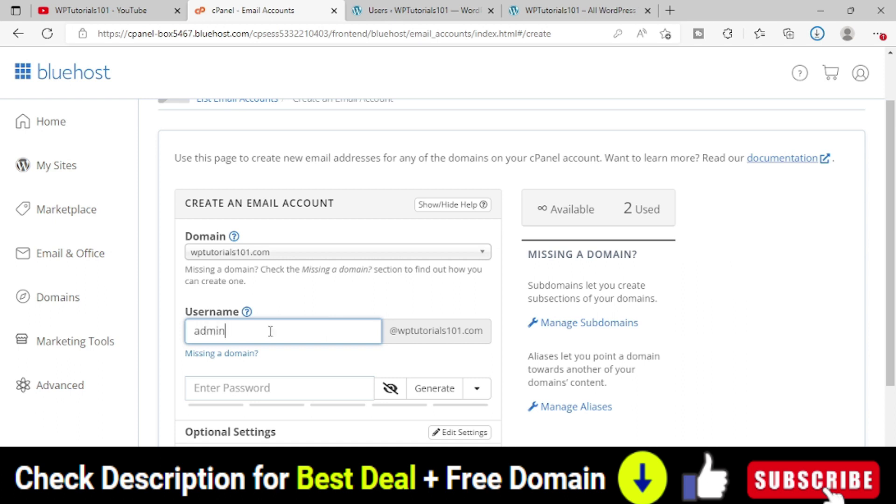
click(279, 306)
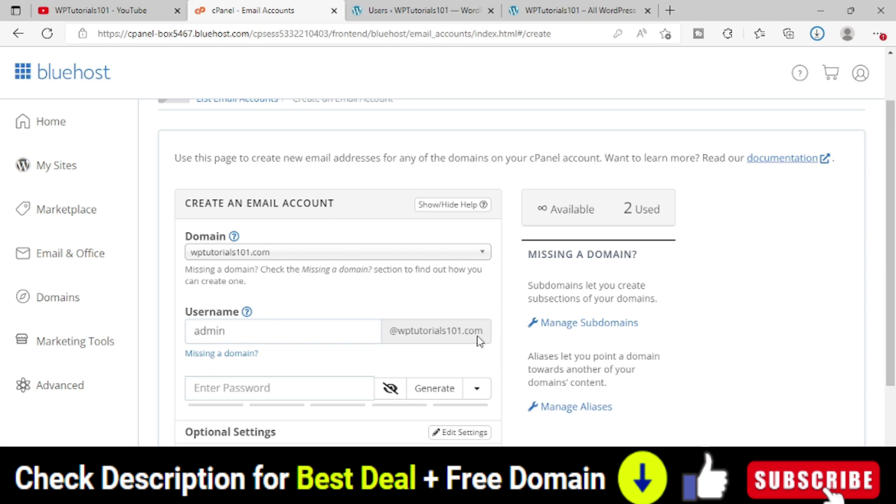
Generate a random password with a strength rating of 100.
scroll(326, 346, down, 1)
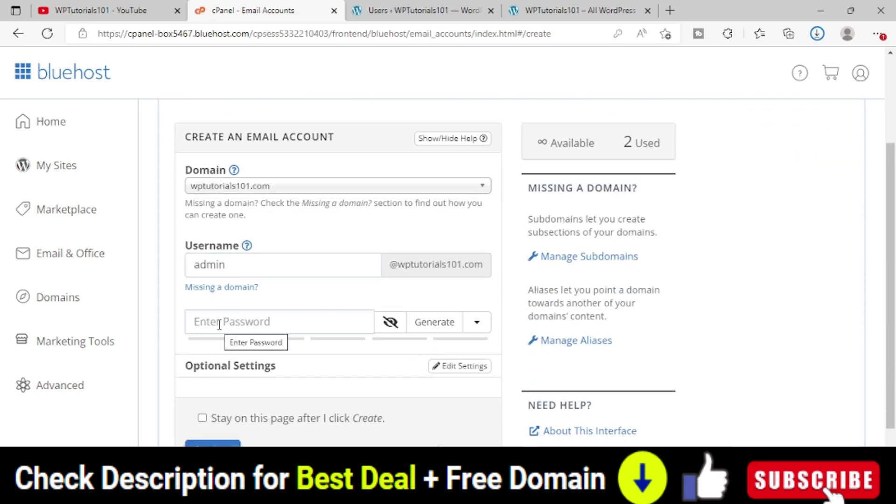
click(439, 329)
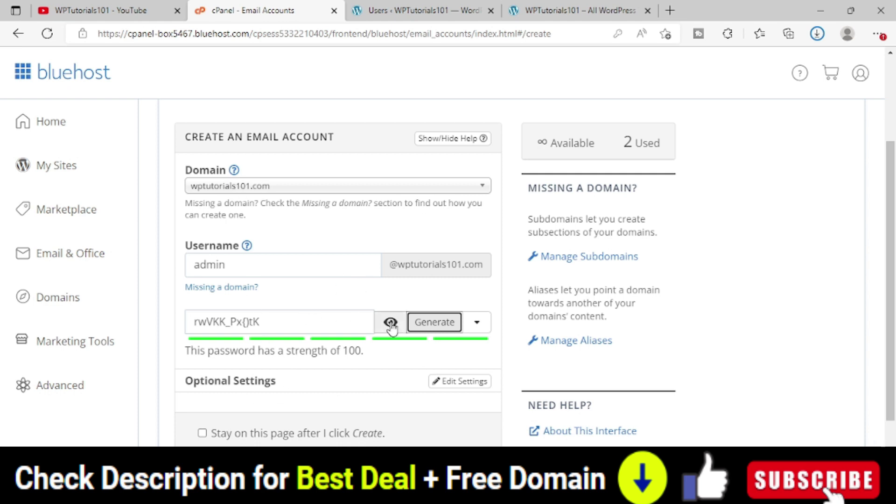
click(420, 328)
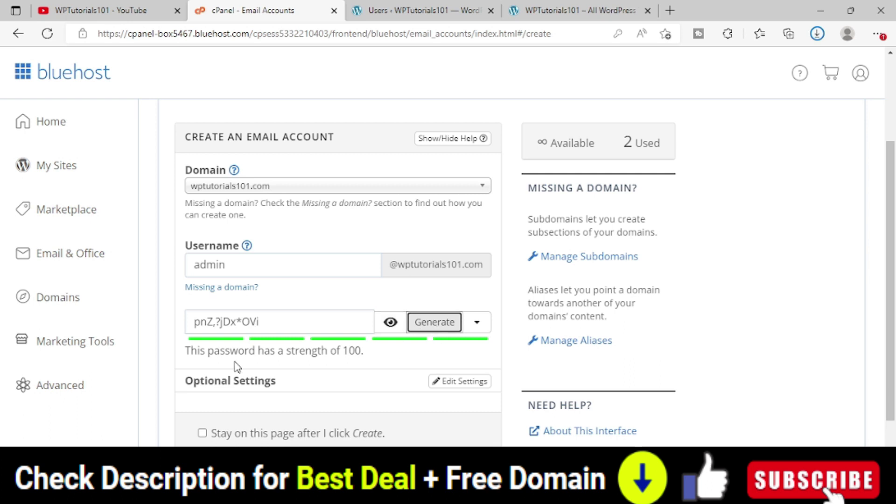
Set the mailbox storage quota to 500 MB under Optional Settings, leaving the welcome email on.
scroll(341, 413, down, 1)
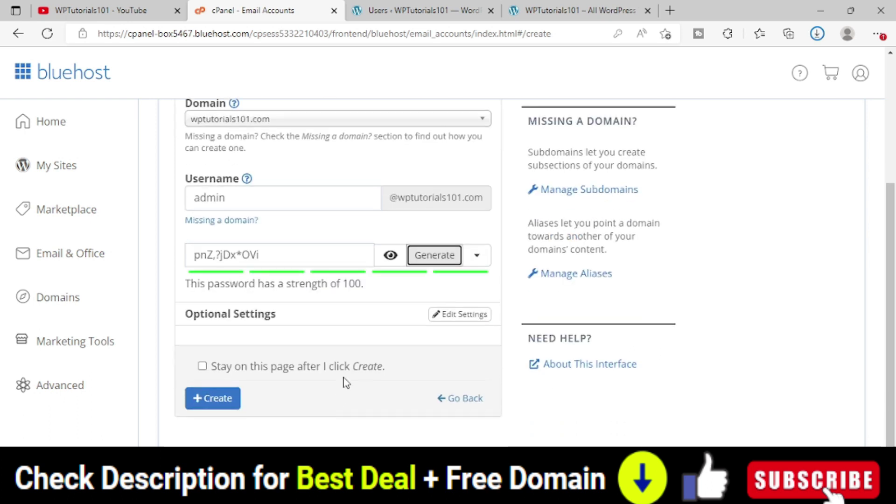
click(472, 317)
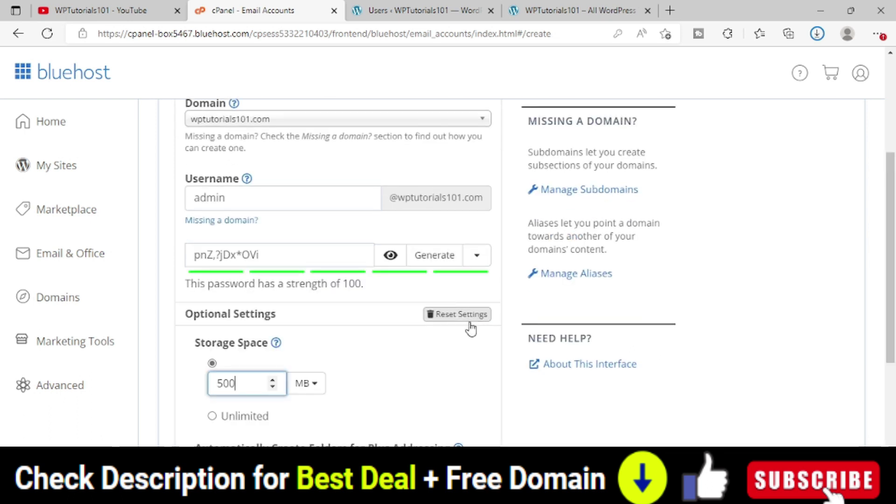
scroll(422, 374, down, 2)
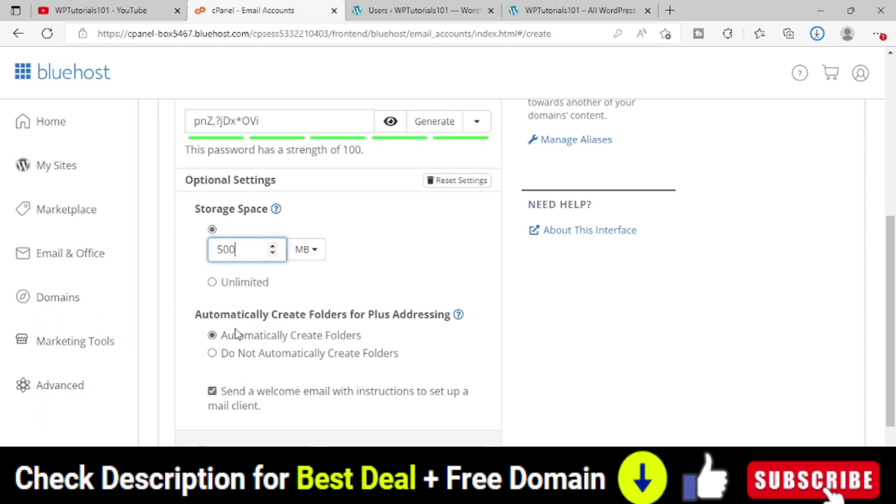
click(213, 283)
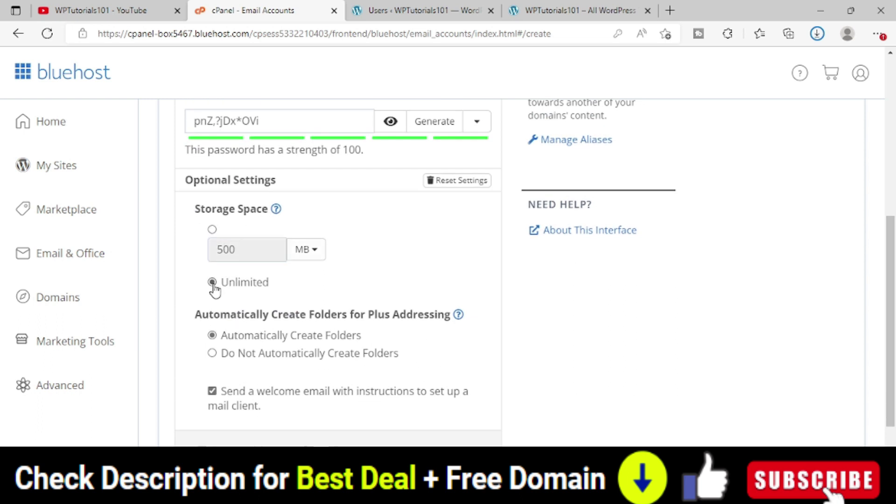
click(212, 230)
scroll(407, 342, down, 2)
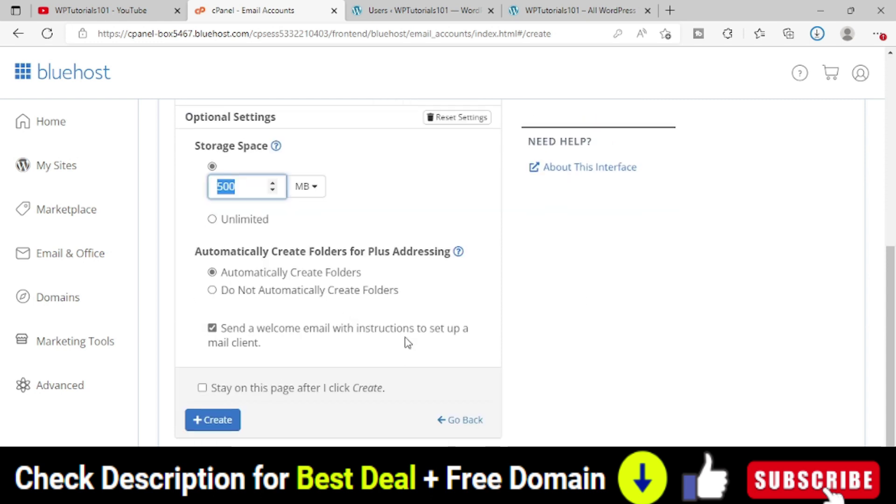
scroll(333, 340, down, 1)
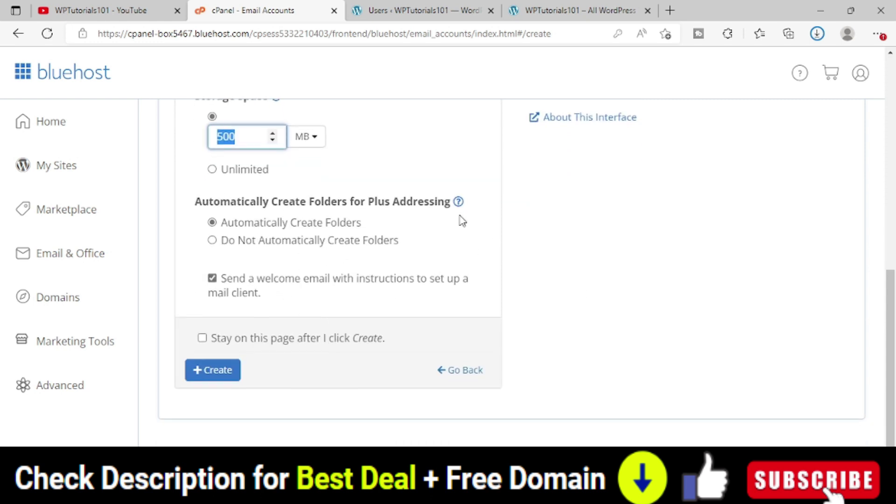
scroll(252, 280, up, 4)
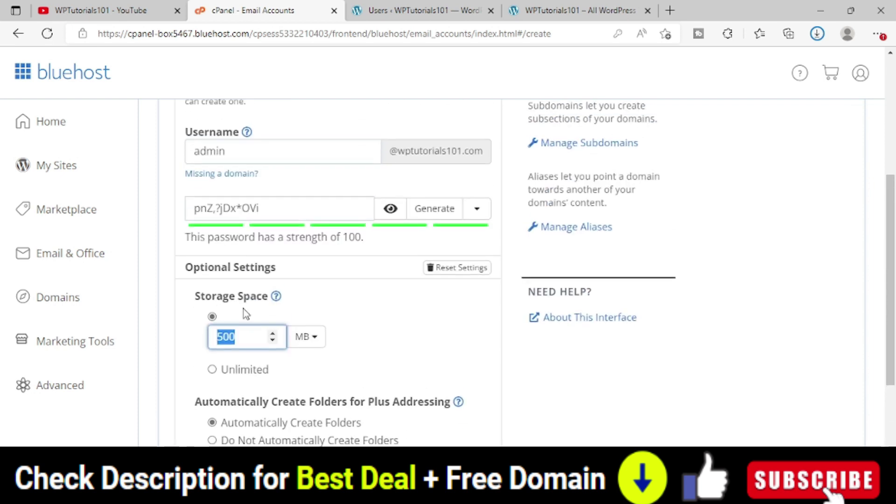
scroll(261, 317, down, 4)
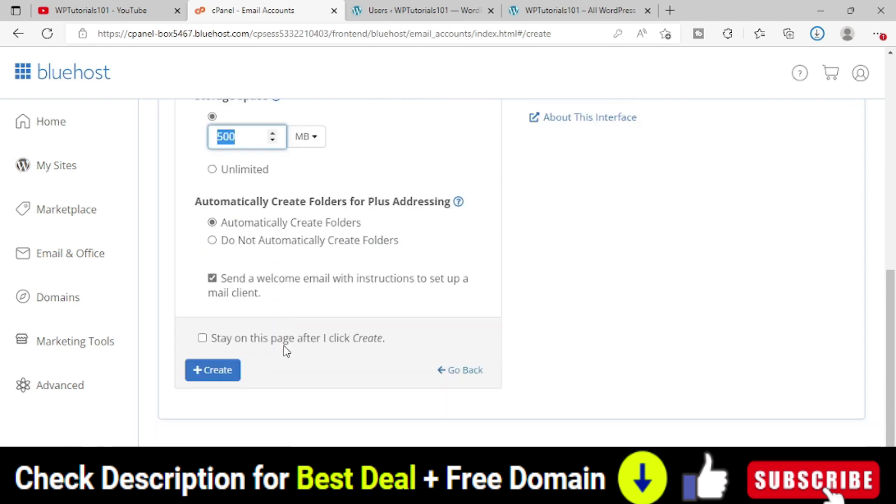
Create the admin mailbox with 'Stay on this page' ticked, view it, and dismiss the password prompt.
click(203, 339)
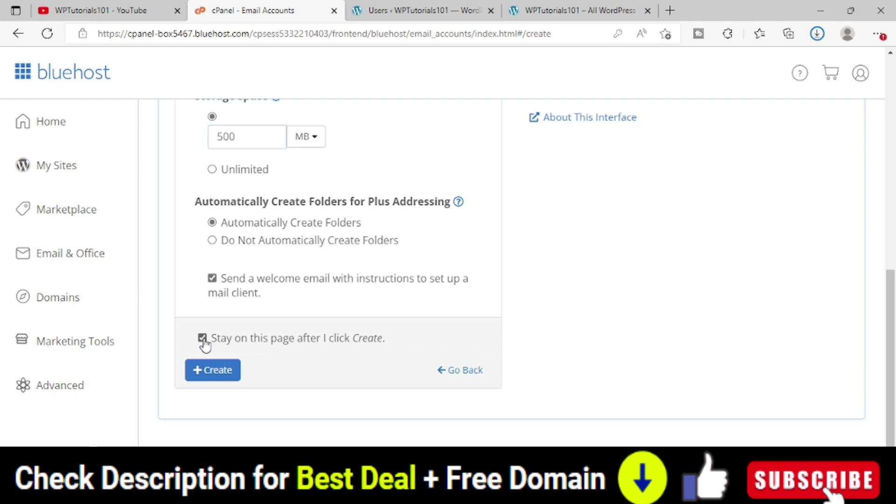
click(219, 375)
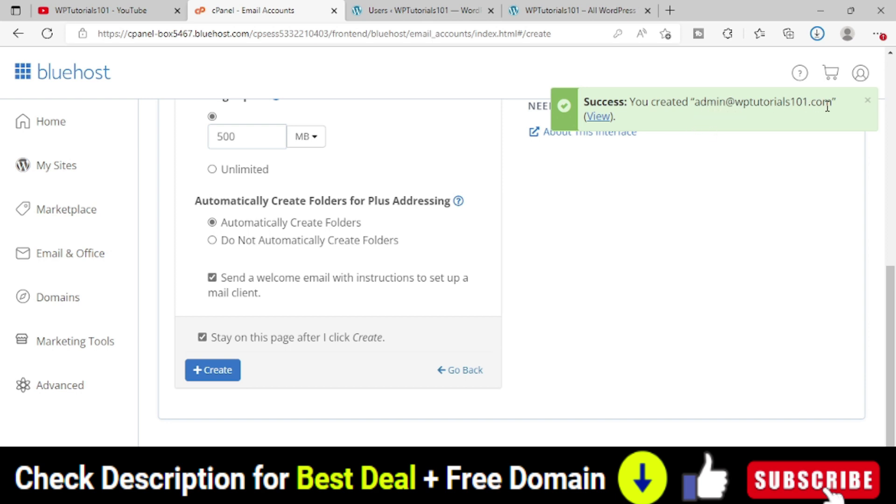
click(593, 117)
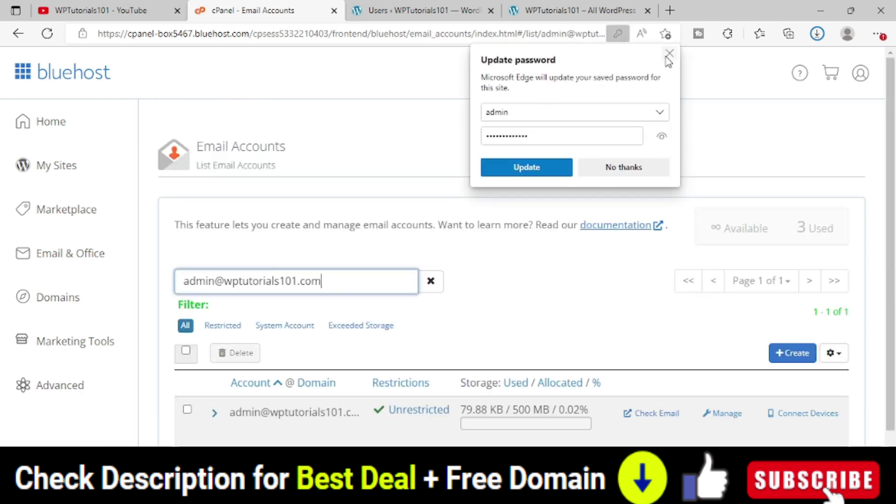
click(669, 54)
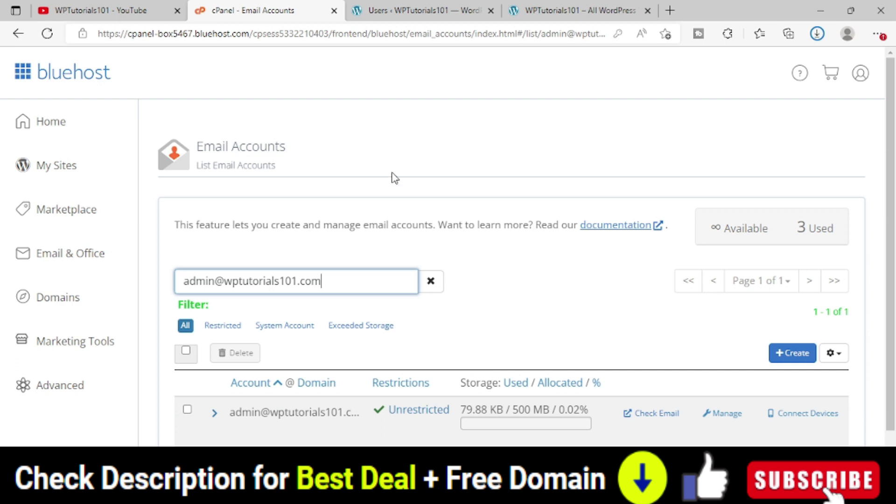
scroll(303, 404, down, 1)
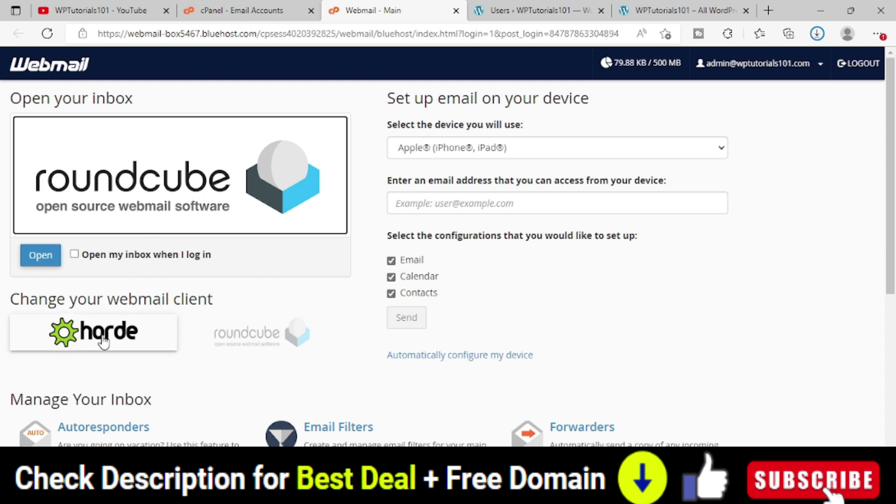
Open the mailbox in Roundcube and read the client configuration settings email.
click(33, 259)
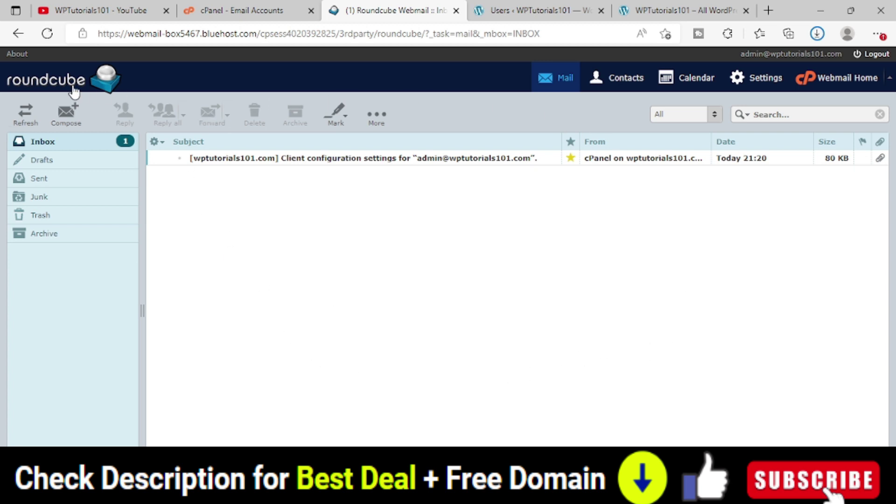
double_click(339, 161)
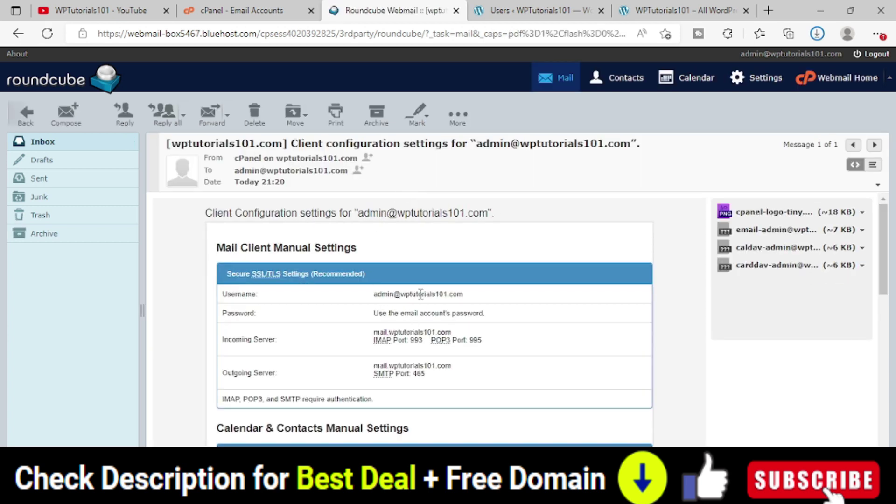
scroll(430, 369, down, 6)
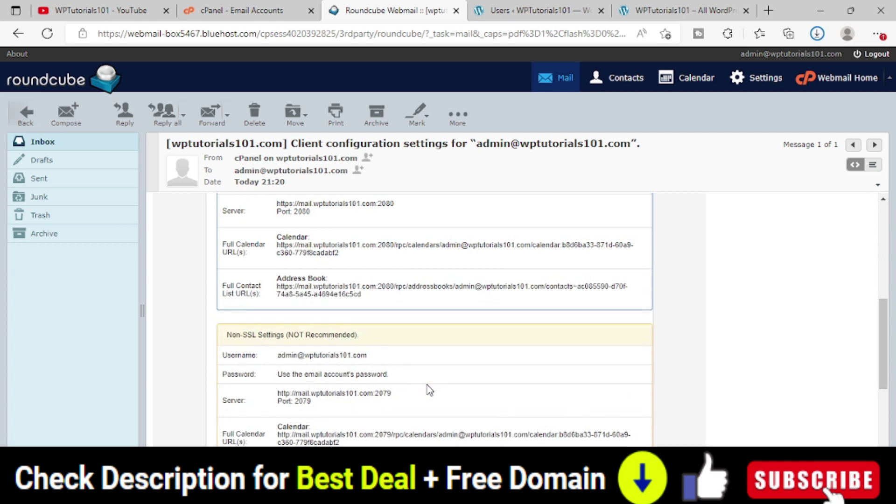
scroll(429, 390, down, 5)
scroll(300, 294, up, 15)
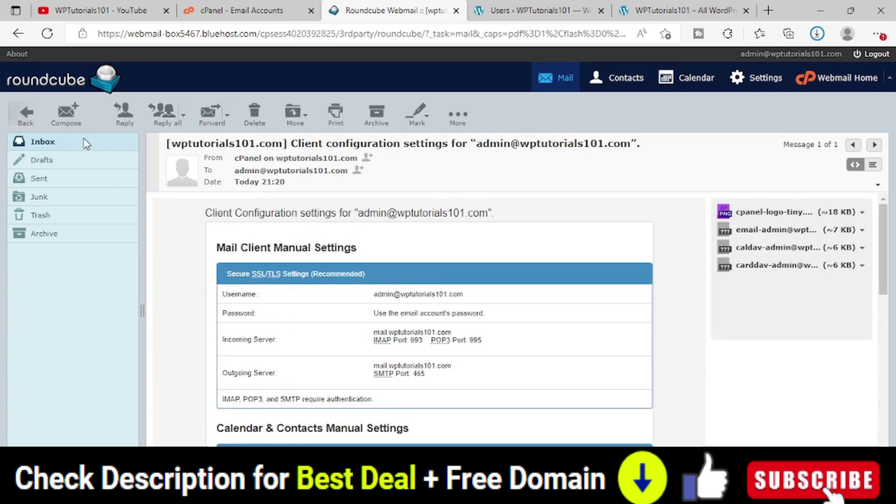
click(60, 116)
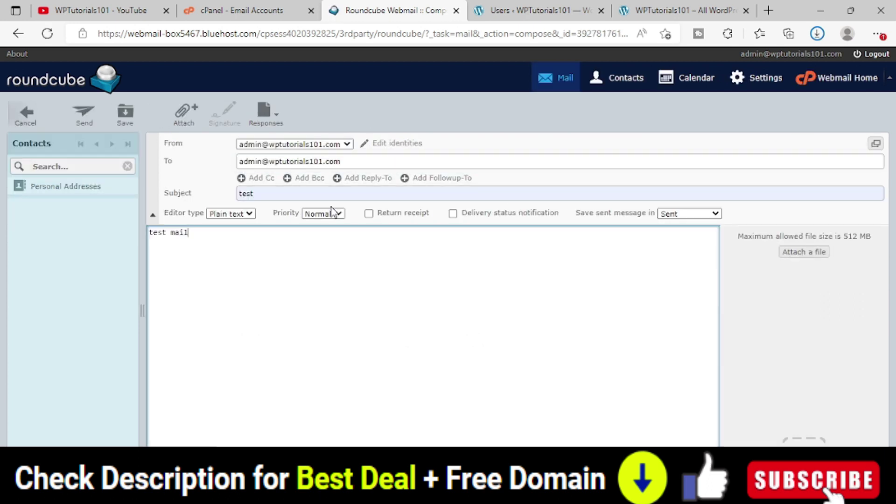
Send the 'test' mail, open it in the inbox, and return to the cPanel email accounts.
click(82, 115)
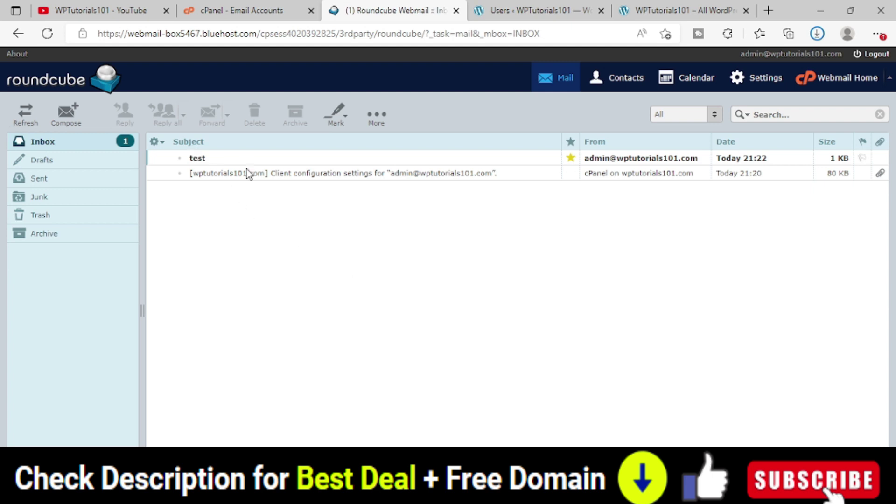
click(205, 161)
double_click(205, 161)
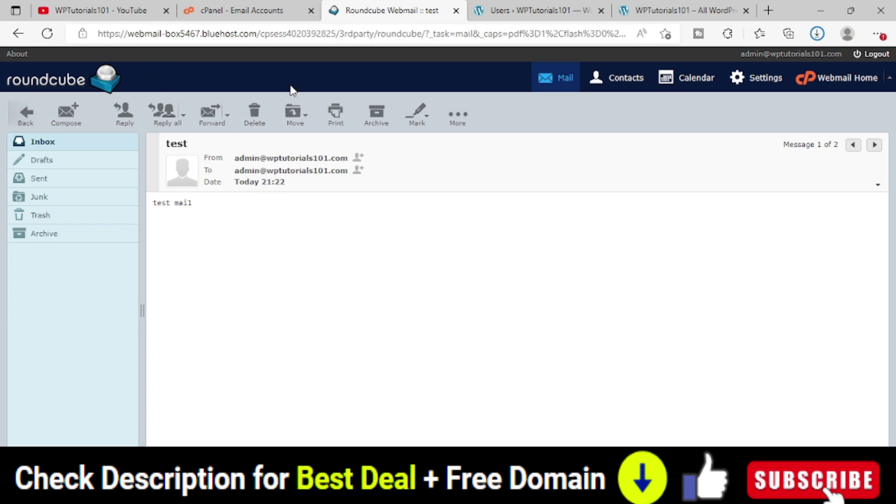
click(255, 15)
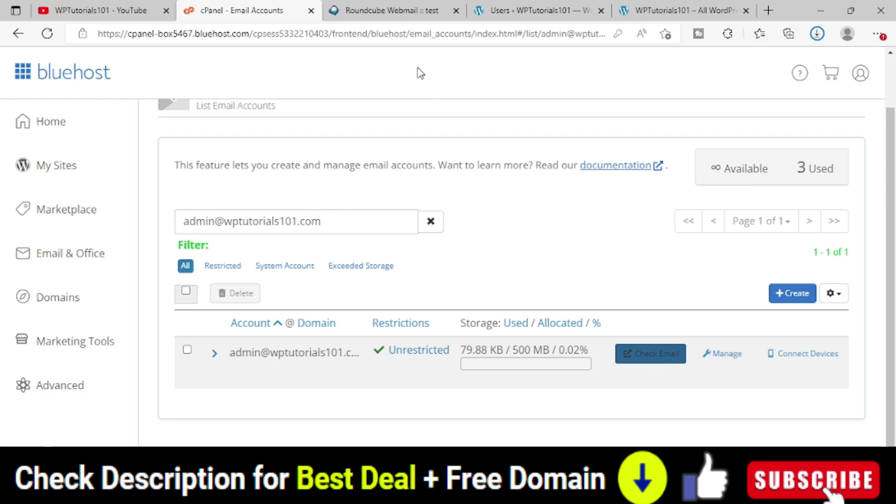
Open the Bluehost login page with Webmail Login selected, alongside the cPanel email accounts tab.
click(389, 18)
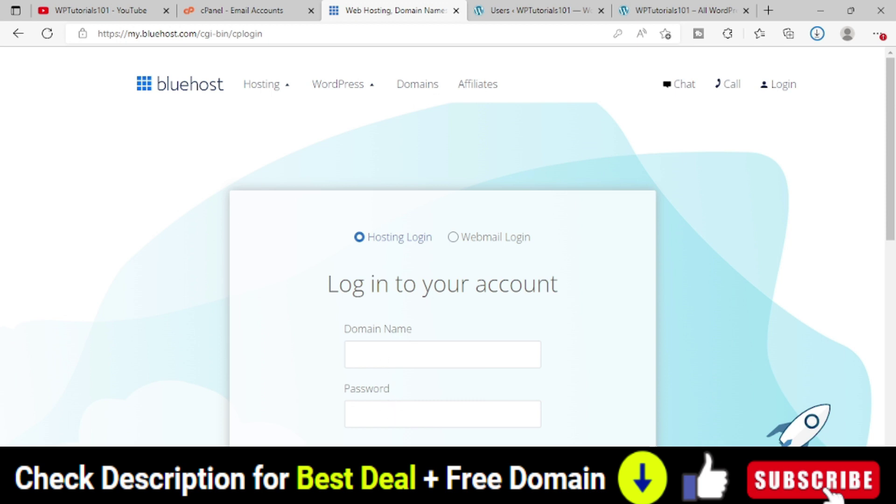
click(454, 250)
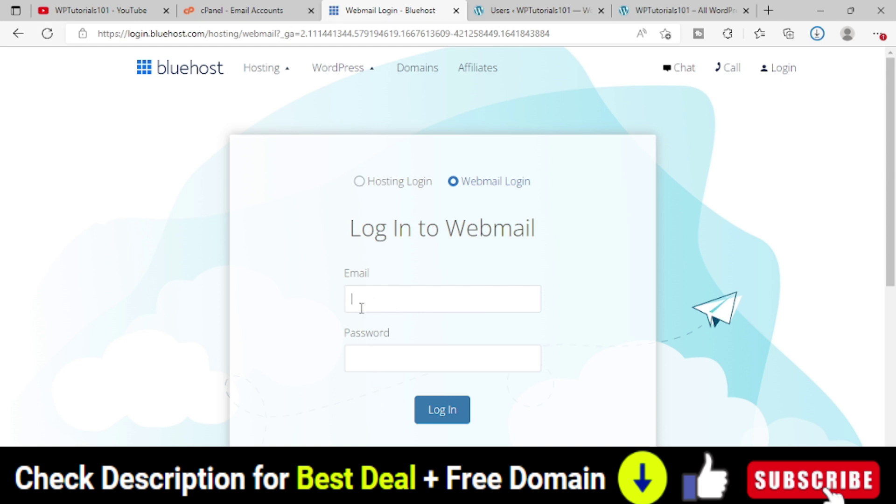
click(249, 11)
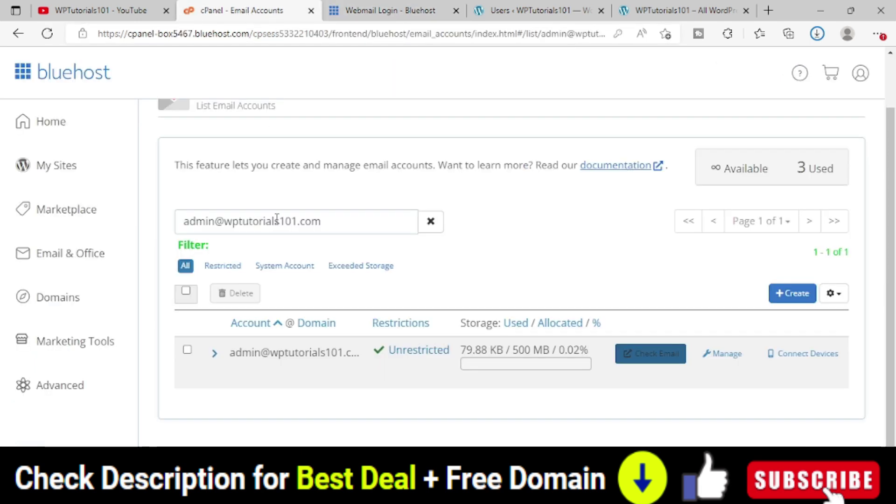
click(366, 11)
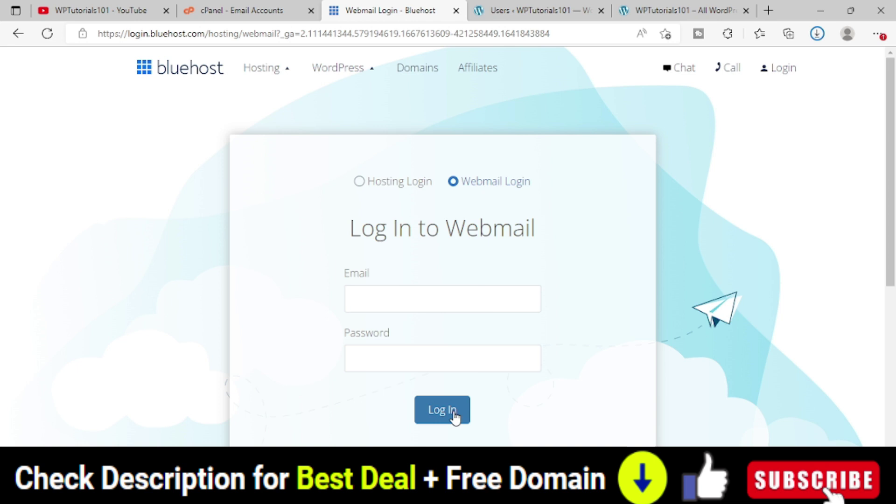
click(258, 13)
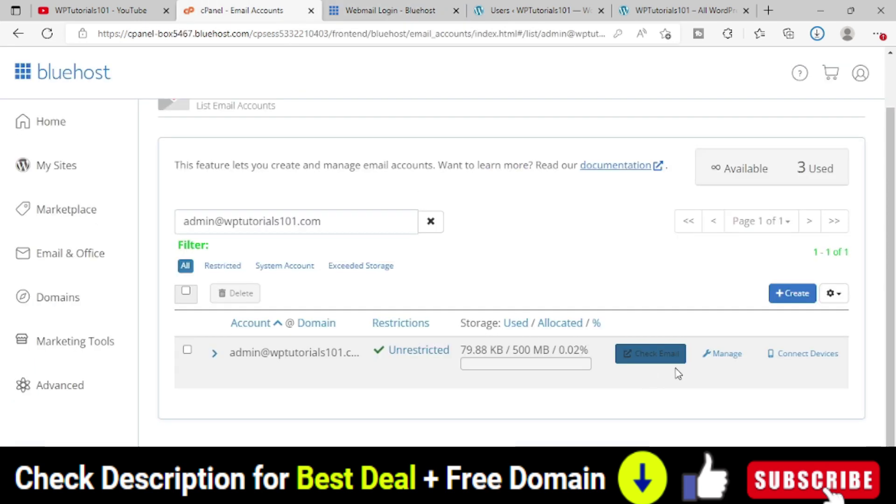